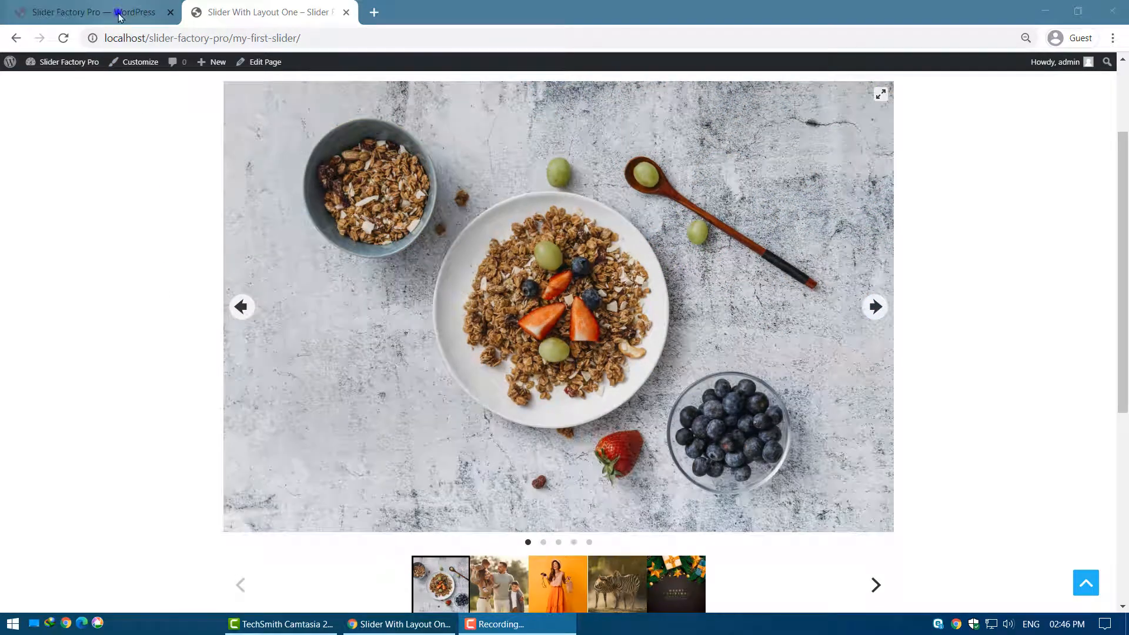
Open Slider With Layout 1 for editing from the list of all slider shortcodes in the WordPress admin
left_click(118, 14)
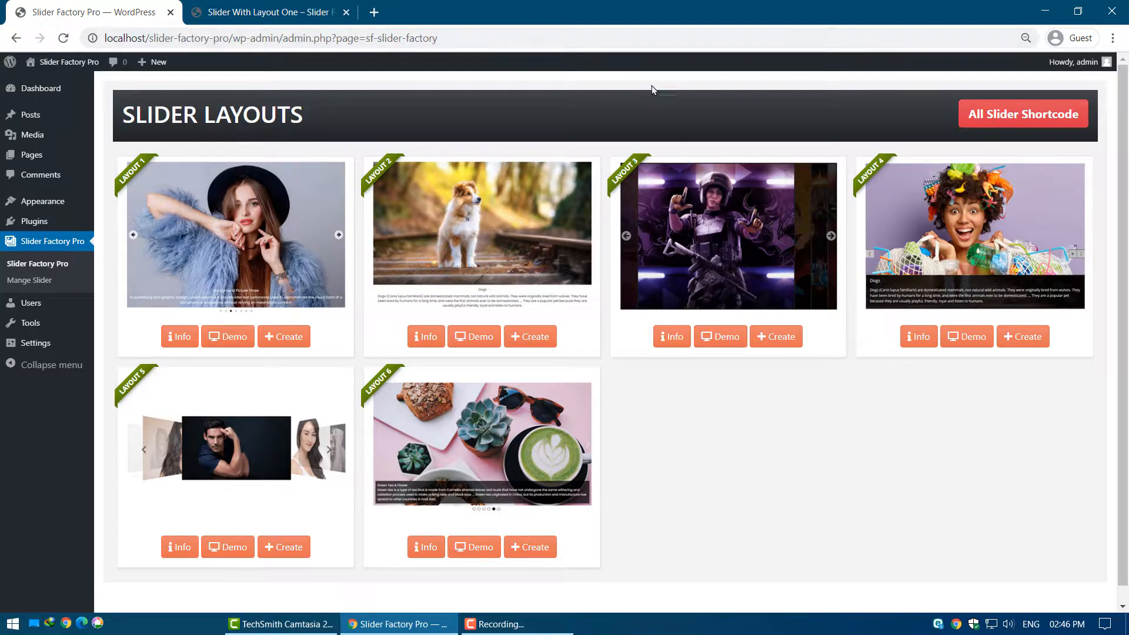
left_click(988, 118)
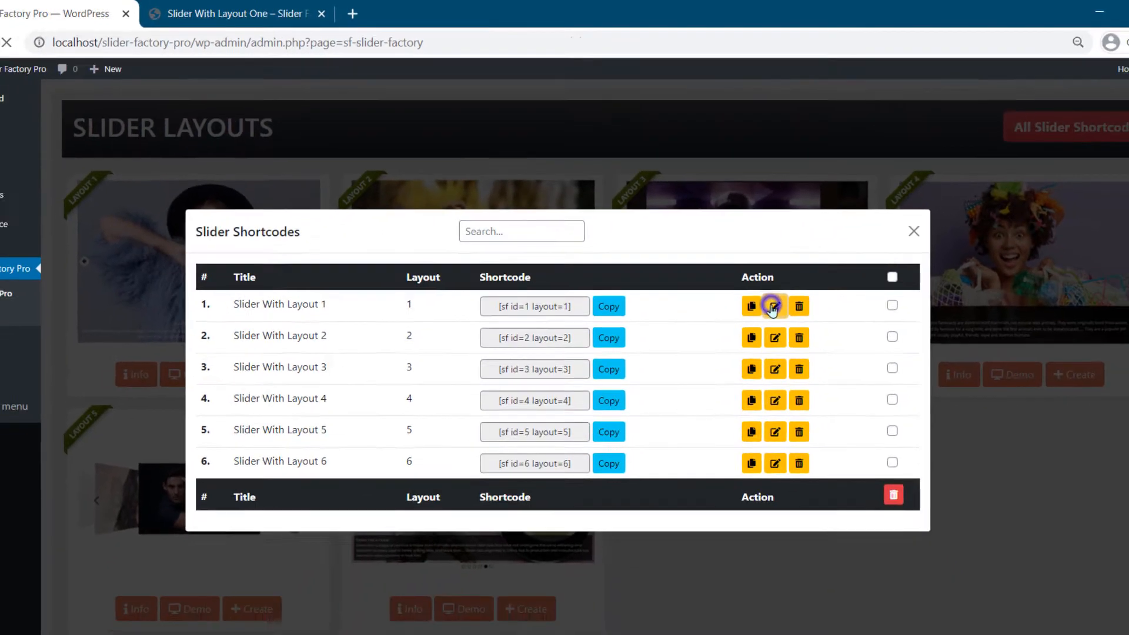
left_click(809, 357)
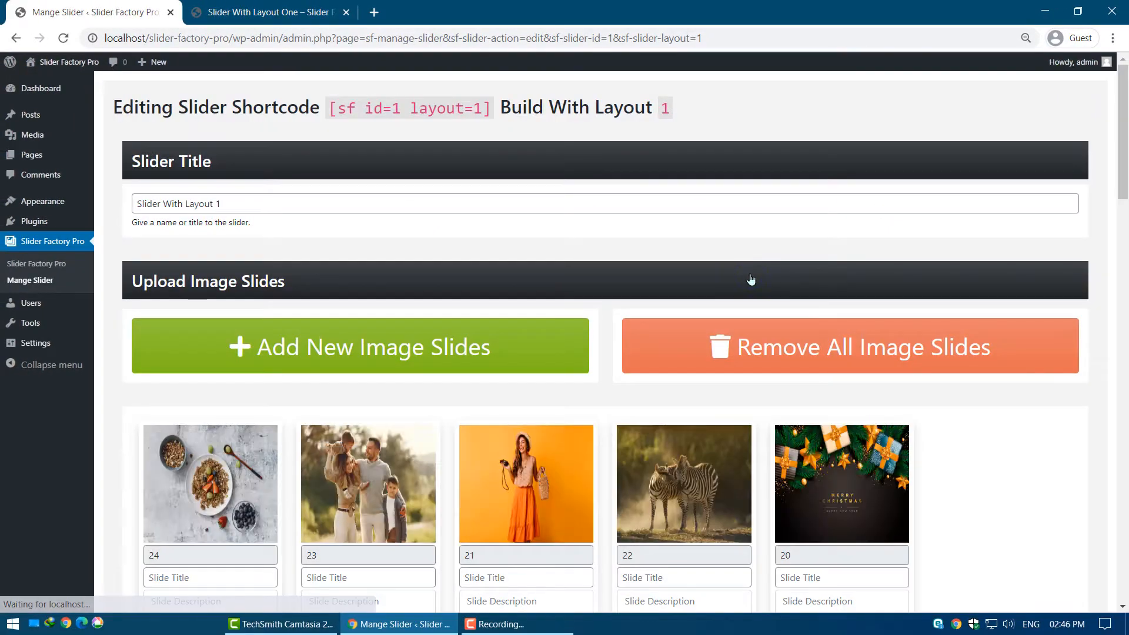
Leave the slider width and height at 100% and set the design preset to Two
left_click_drag(1124, 103, 1128, 280)
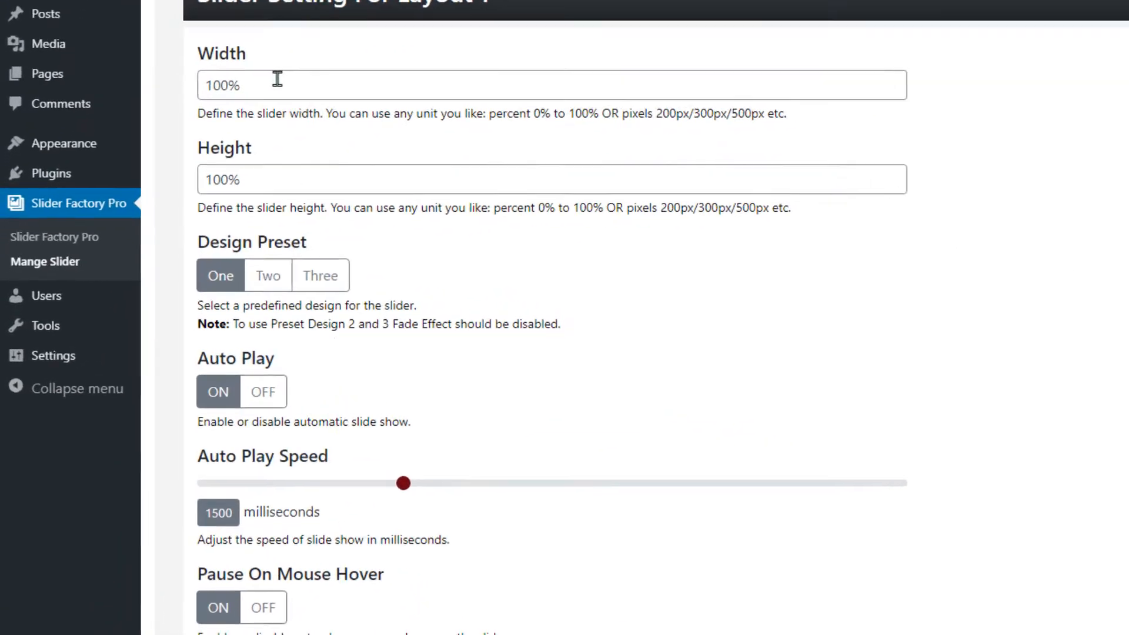
left_click(288, 65)
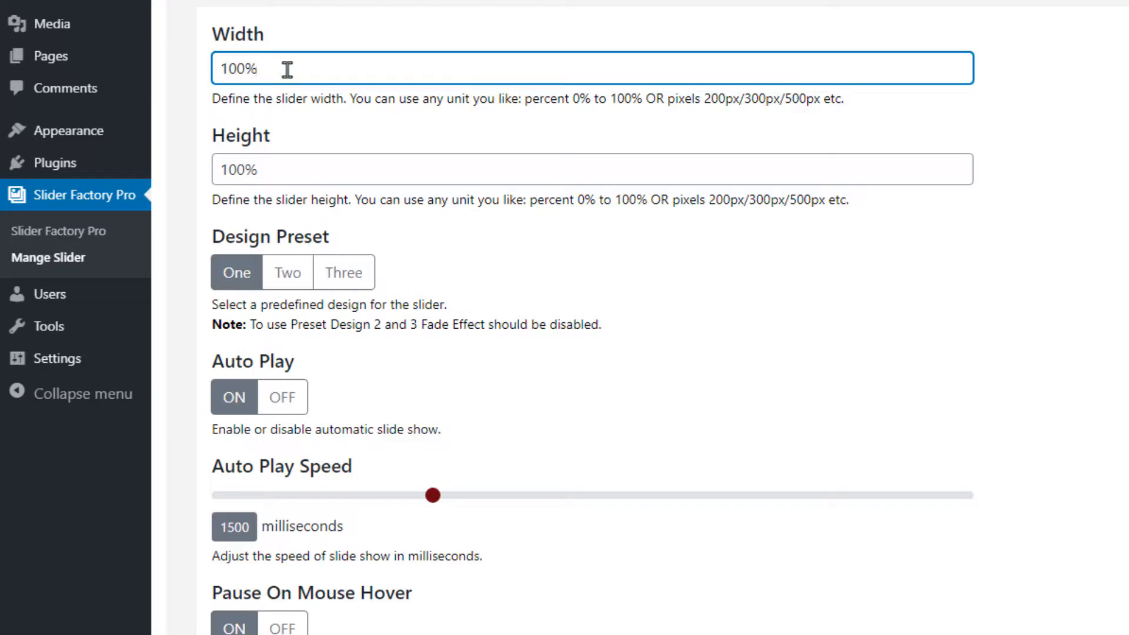
left_click(282, 165)
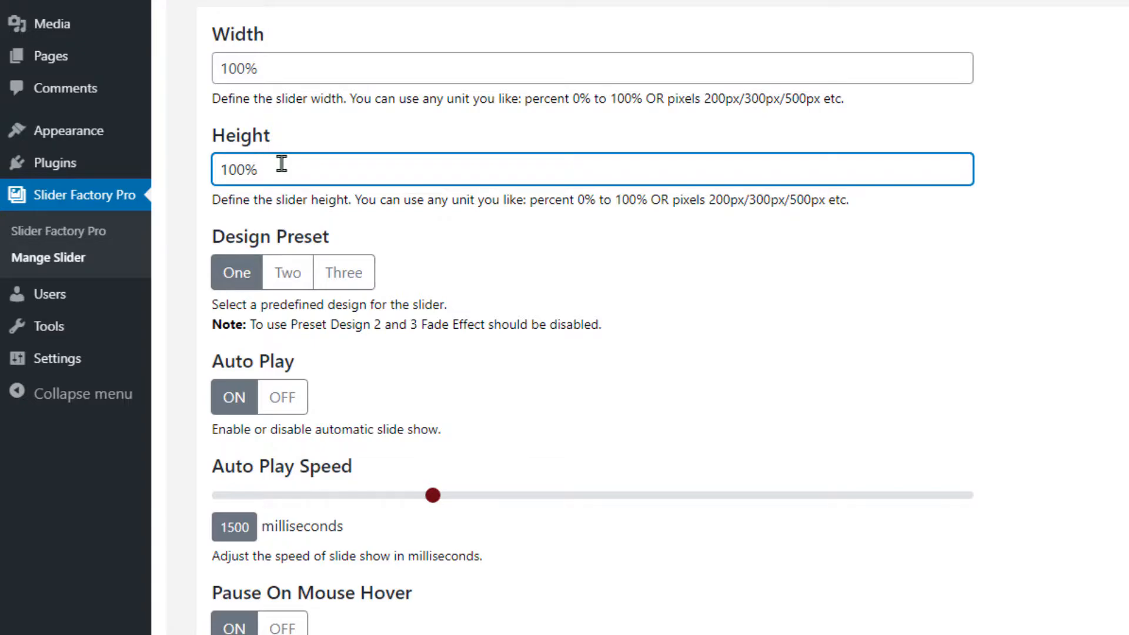
left_click(284, 272)
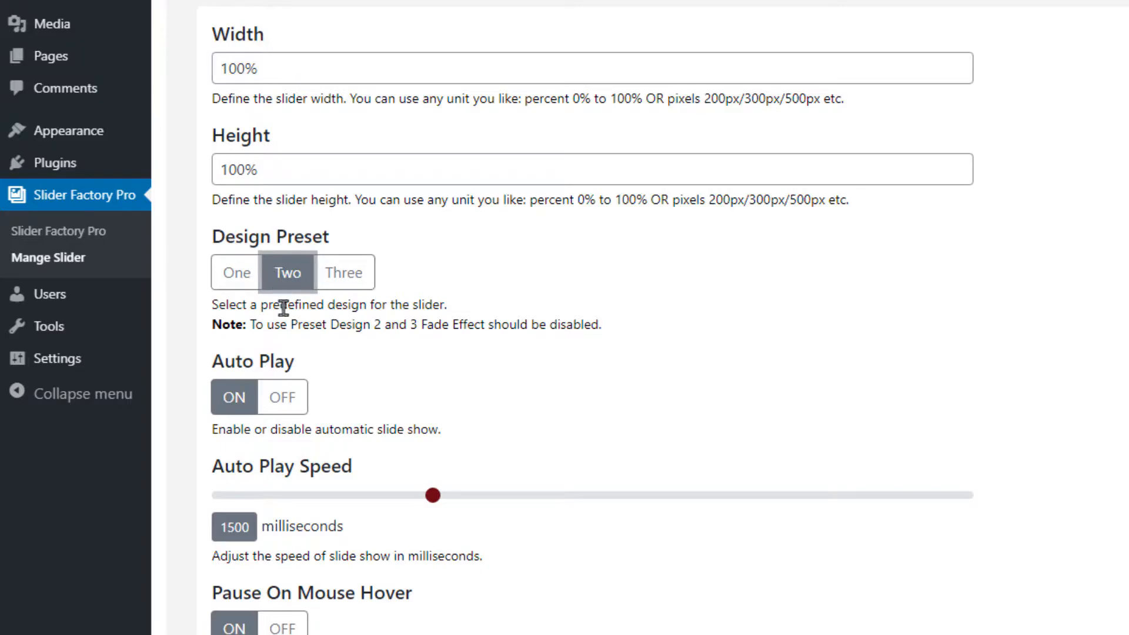
Set the auto play speed to 2000 milliseconds with Auto Play, Pause On Mouse Hover and Infinite Scroll set to ON
left_click(231, 398)
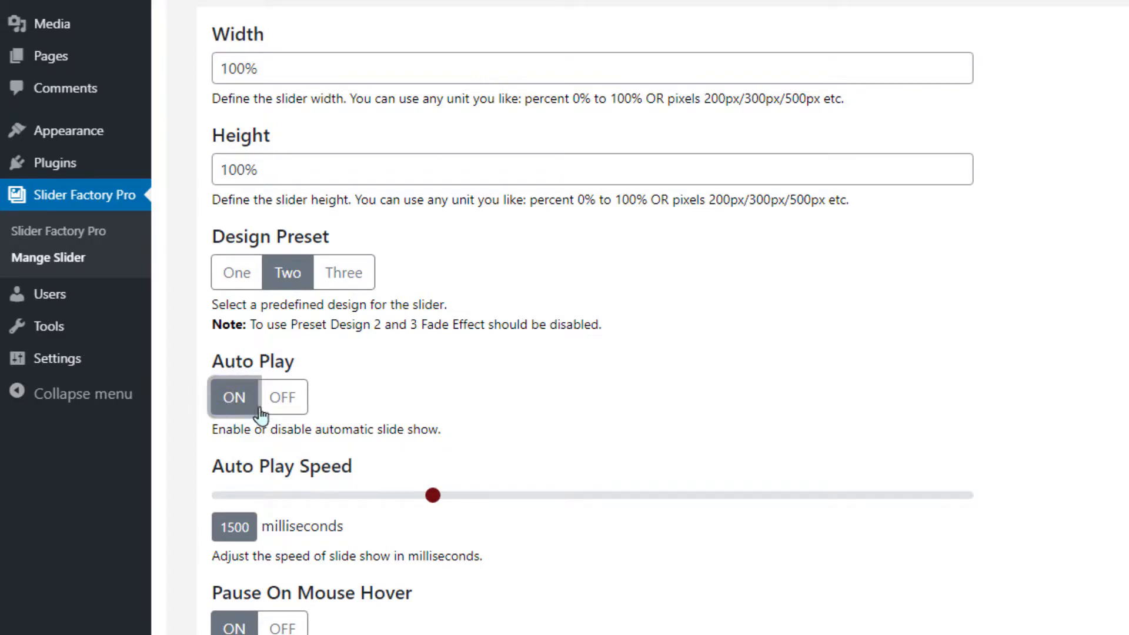
left_click_drag(435, 500, 522, 506)
left_click_drag(522, 411, 516, 414)
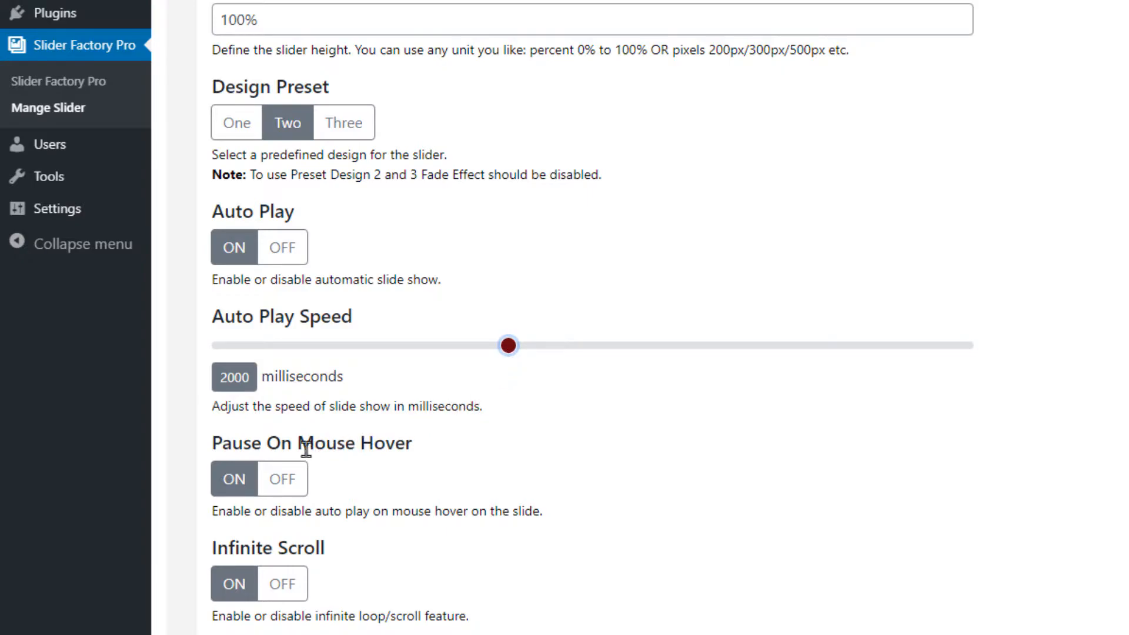
left_click(228, 482)
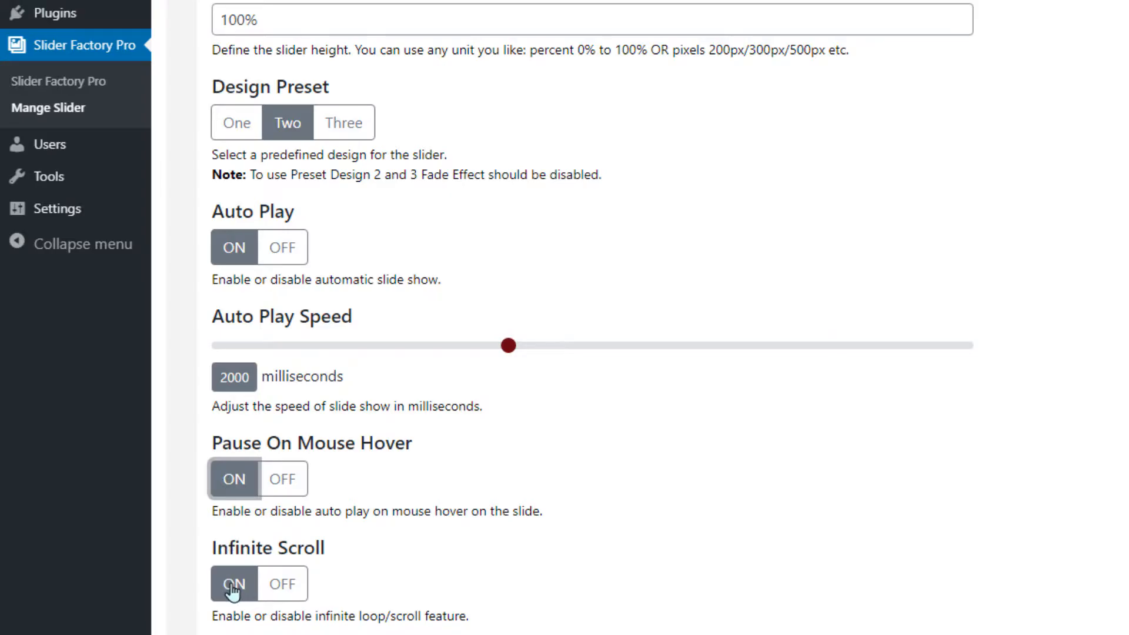
left_click(233, 588)
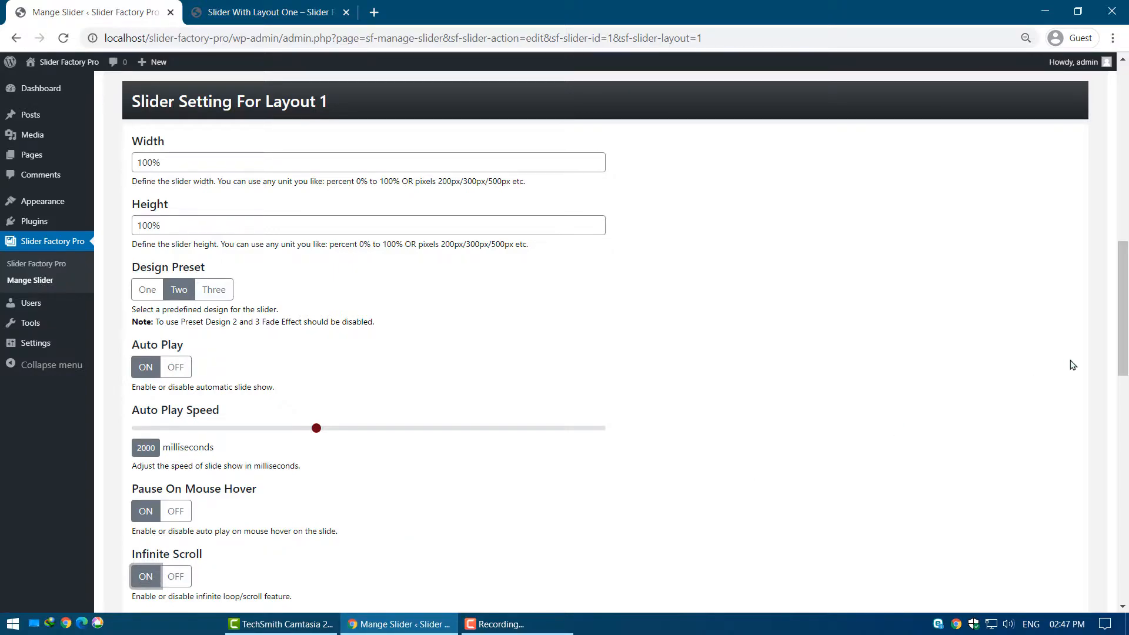
Set the Full Screen Button to ON and the Fade Effect to OFF
left_click_drag(1124, 294, 1125, 425)
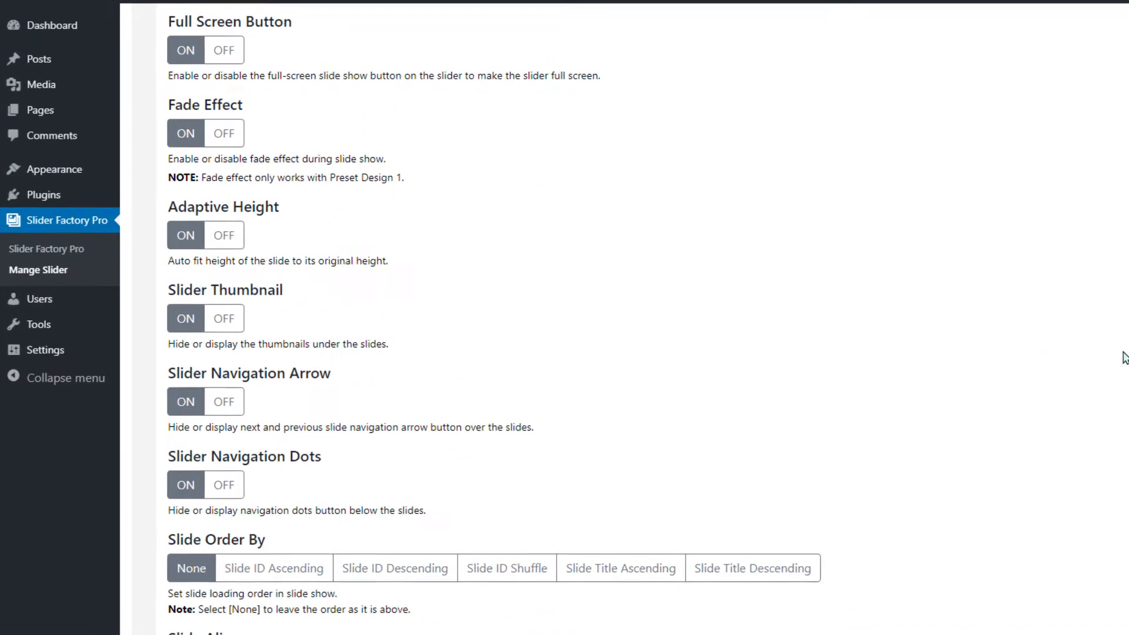
left_click(184, 52)
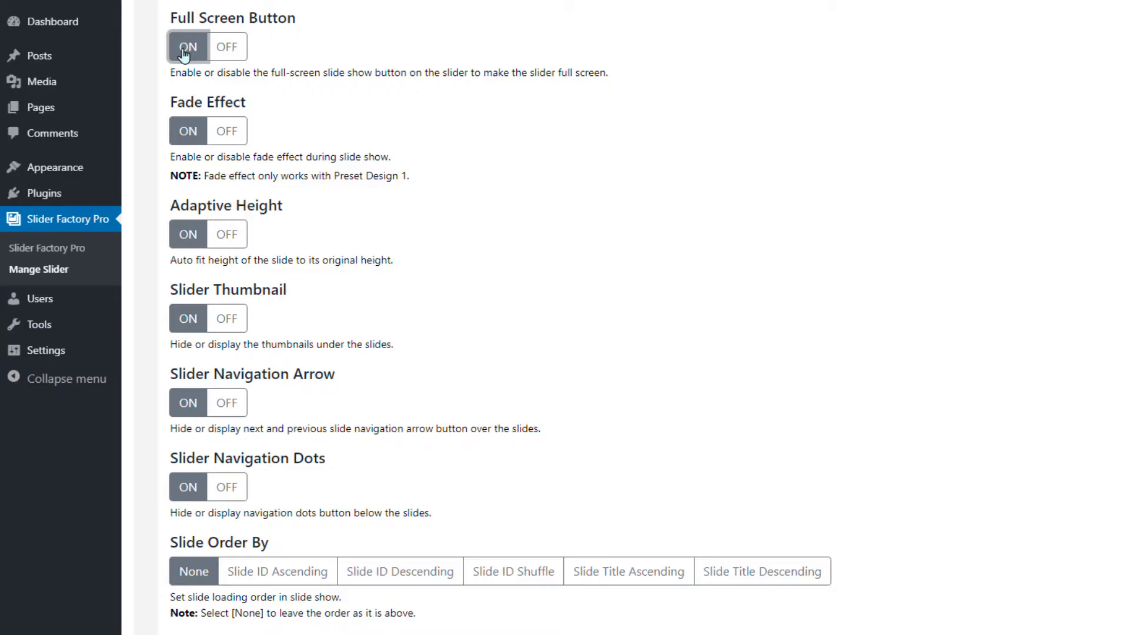
left_click(226, 135)
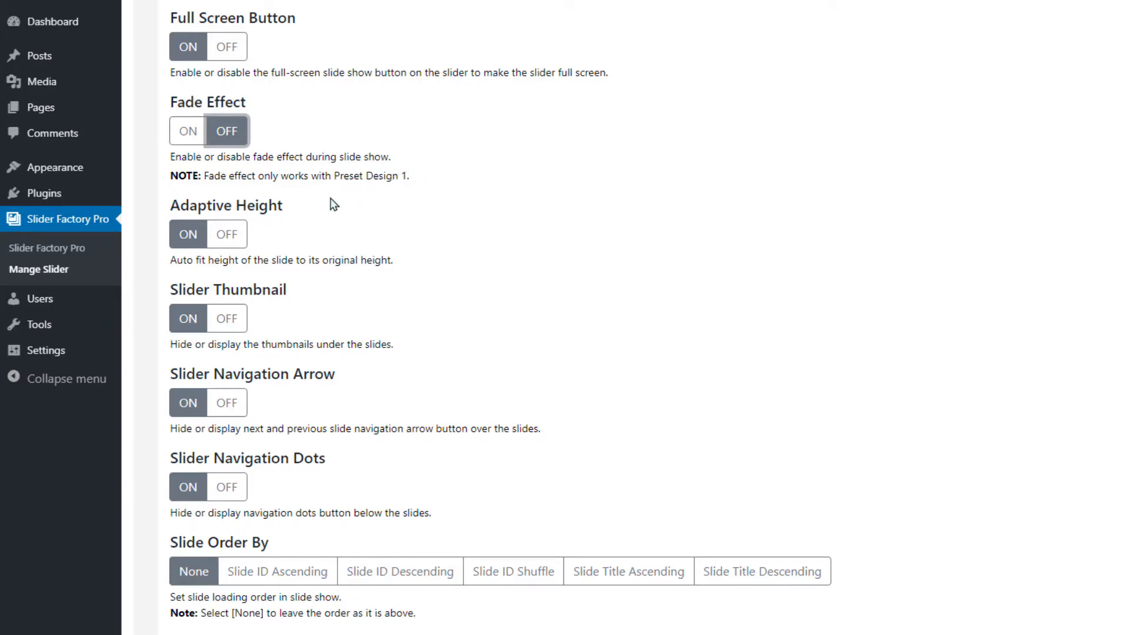
Set Adaptive Height, Slider Thumbnail, Slider Navigation Arrow and Slider Navigation Dots to ON
left_click(190, 236)
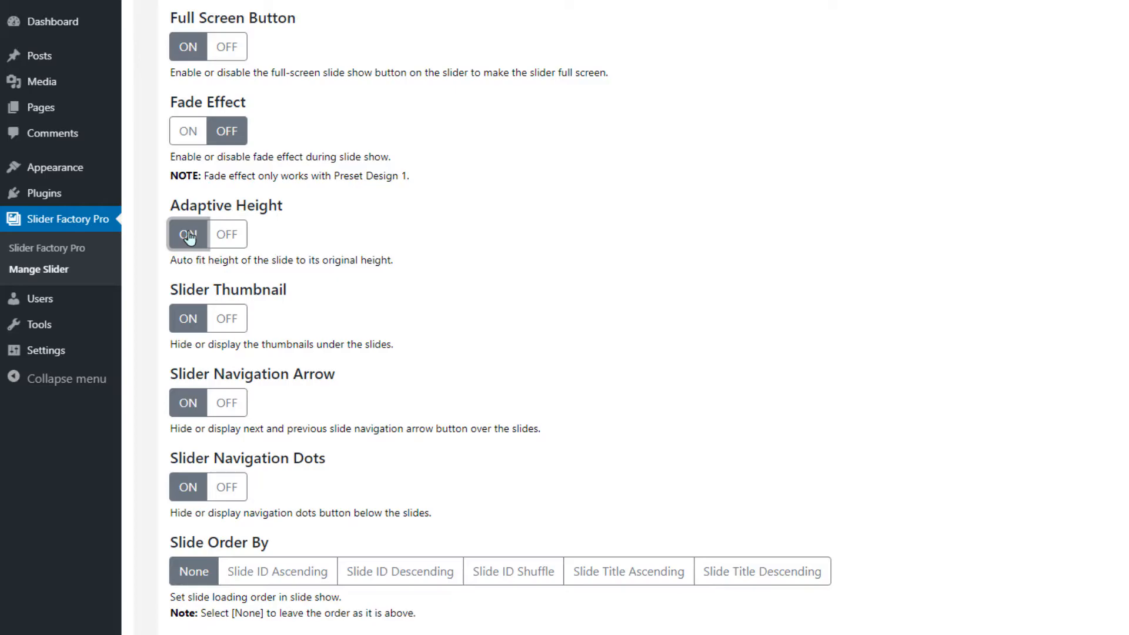
left_click(183, 320)
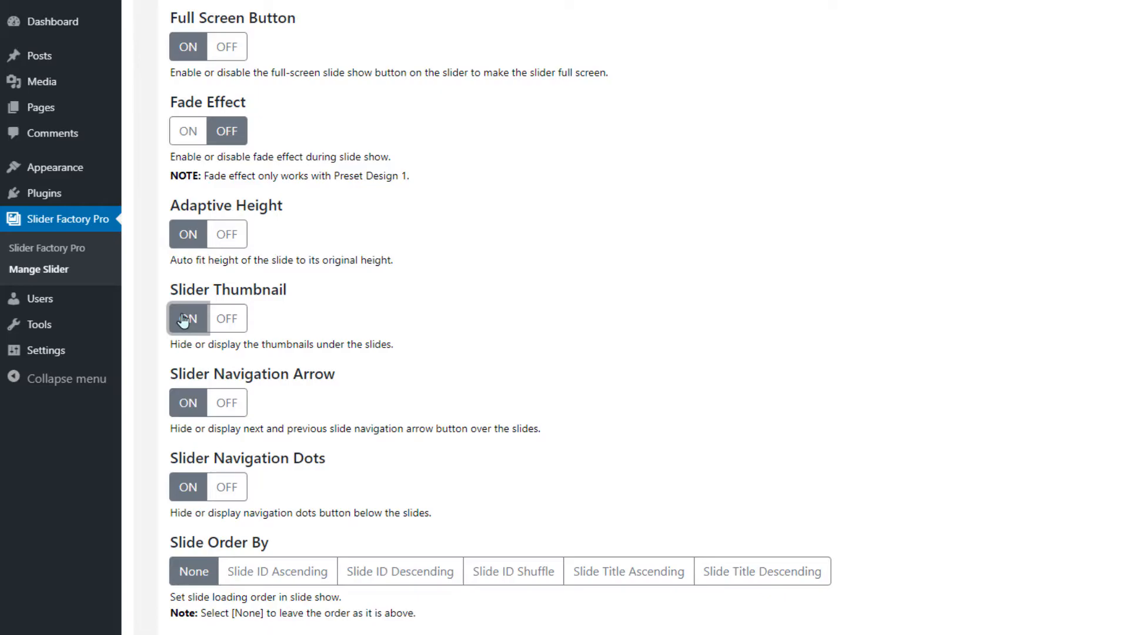
left_click(188, 406)
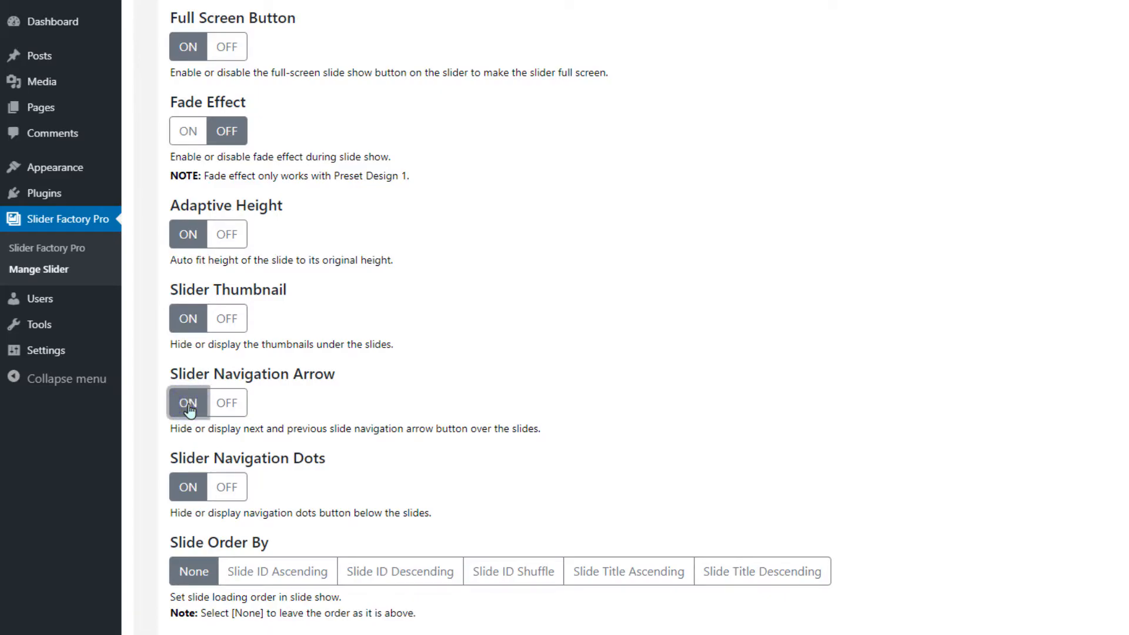
left_click(189, 488)
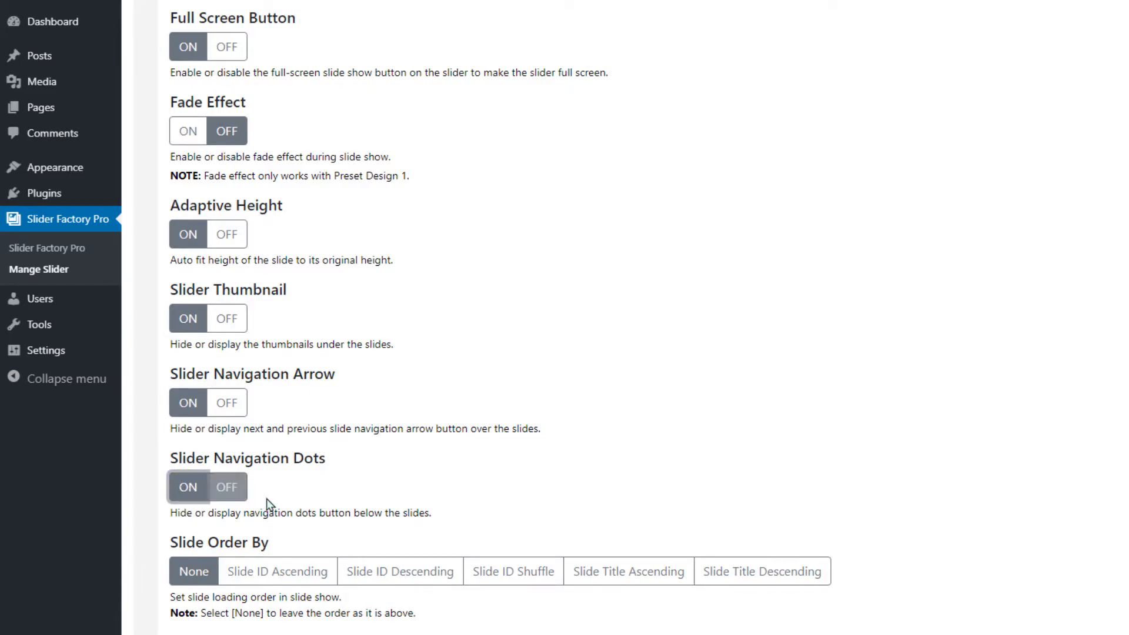
Order the slides by Slide ID Shuffle and align them to Left
left_click(512, 576)
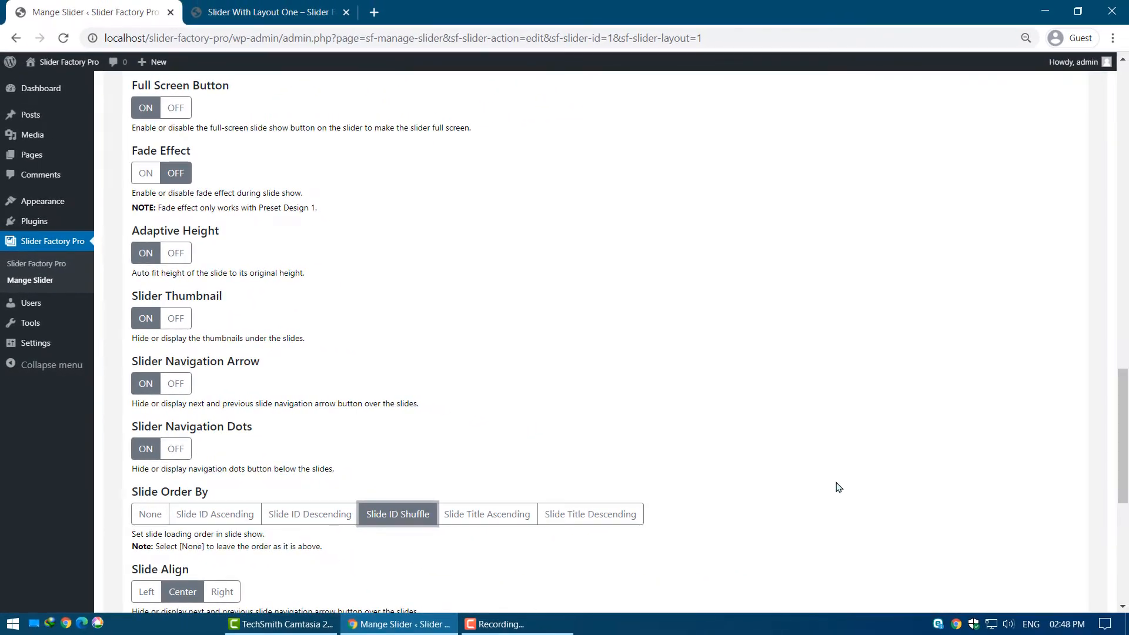
left_click_drag(1125, 417, 1123, 523)
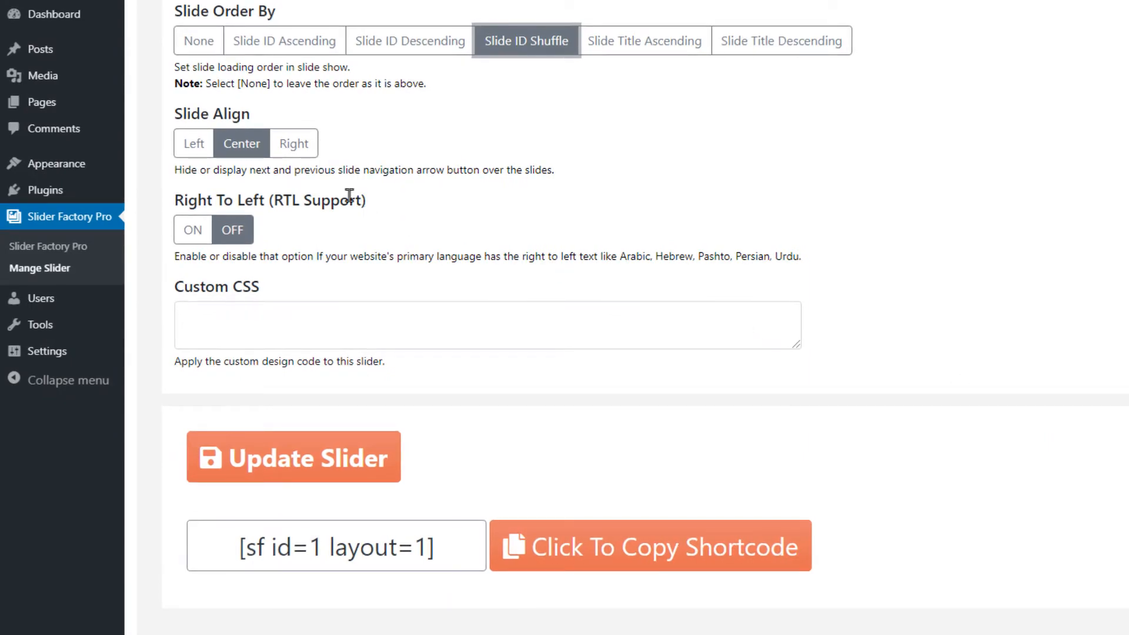
left_click(291, 151)
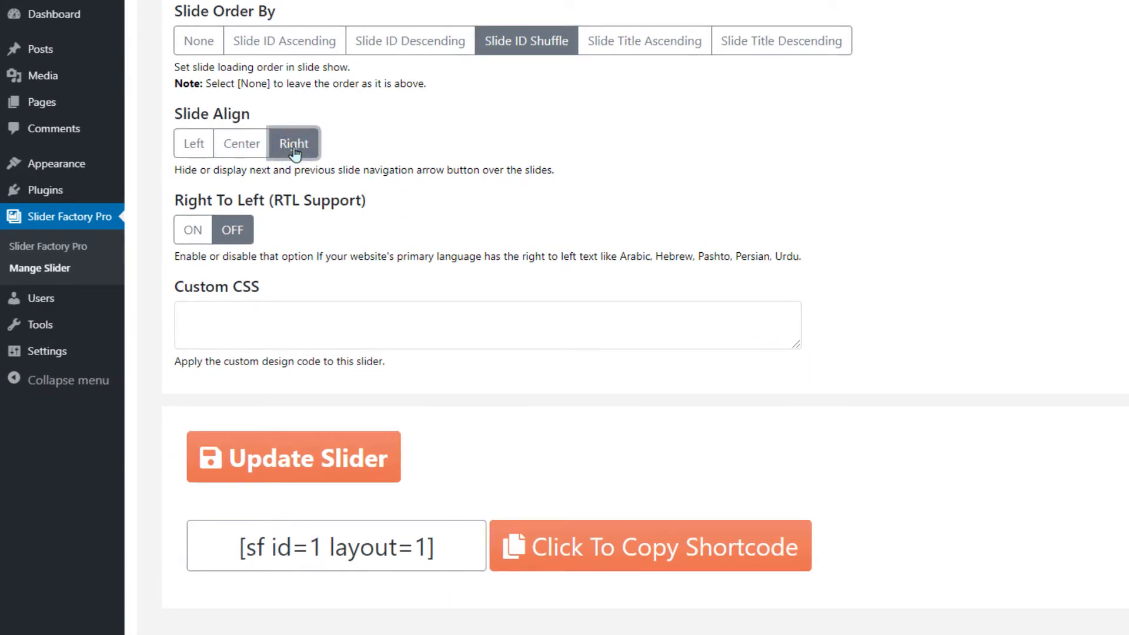
left_click(187, 148)
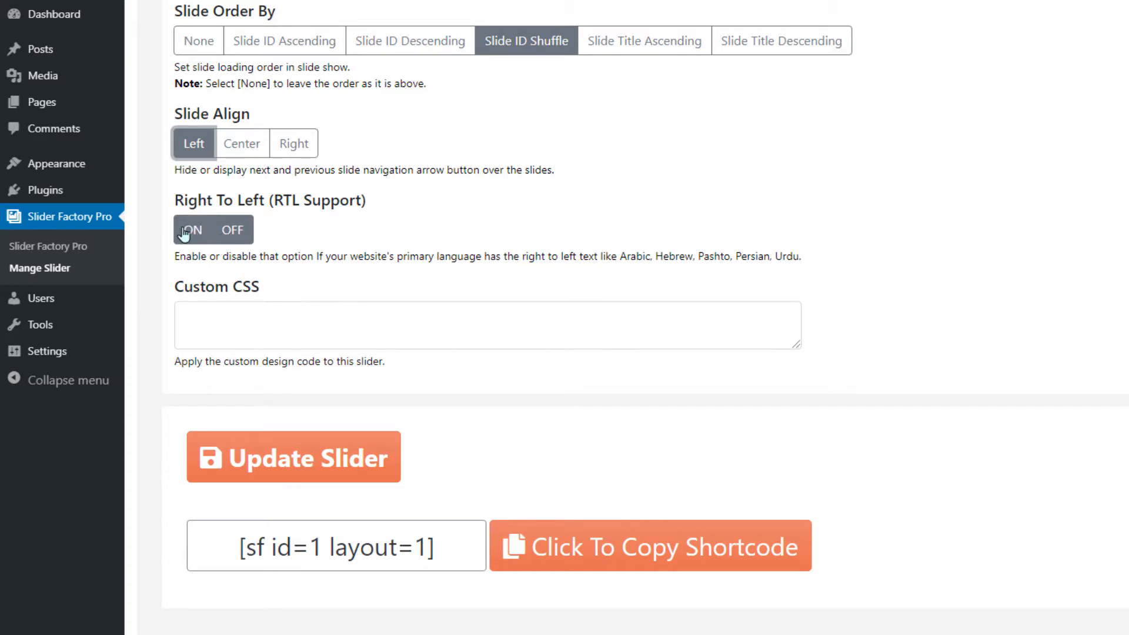
Set right-to-left support to OFF, leave the custom CSS empty, and save the slider settings
left_click(232, 231)
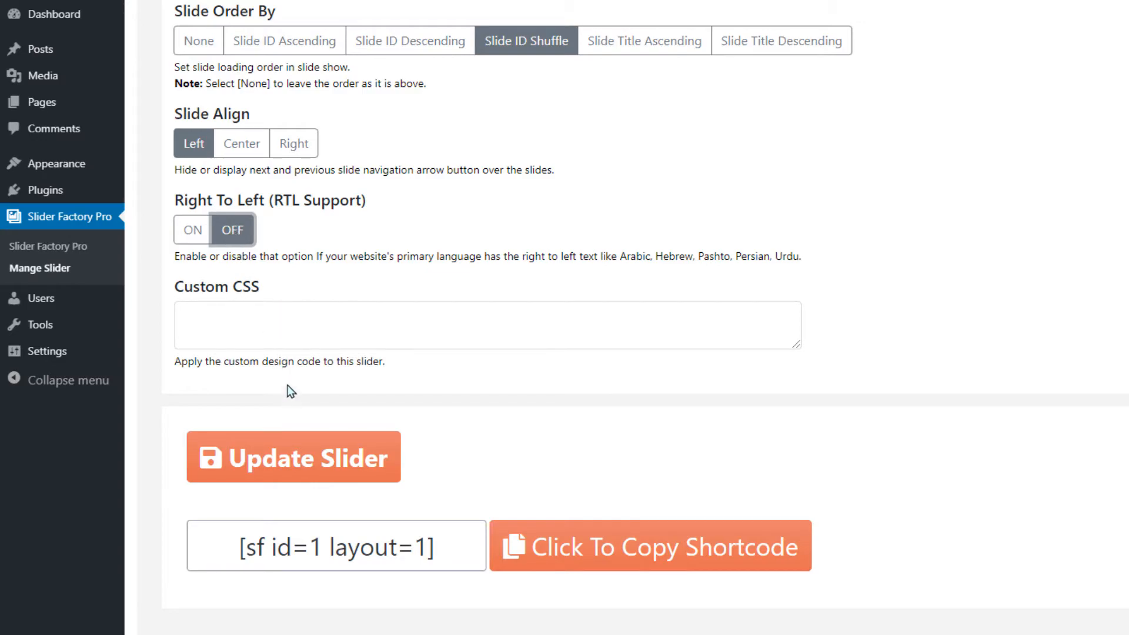
left_click(287, 336)
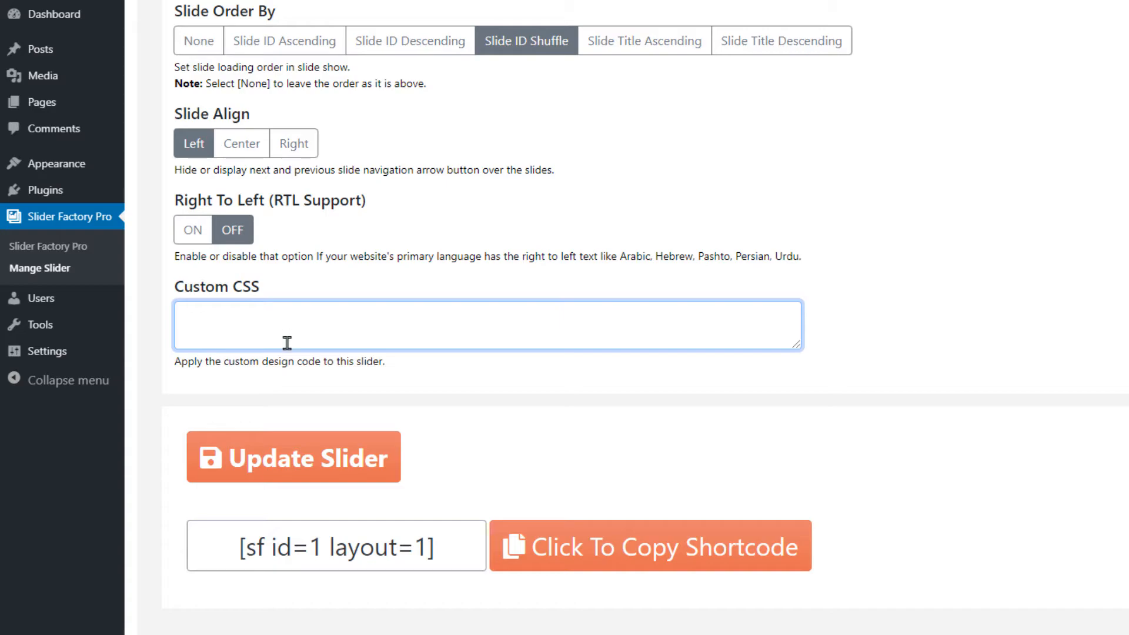
left_click(312, 454)
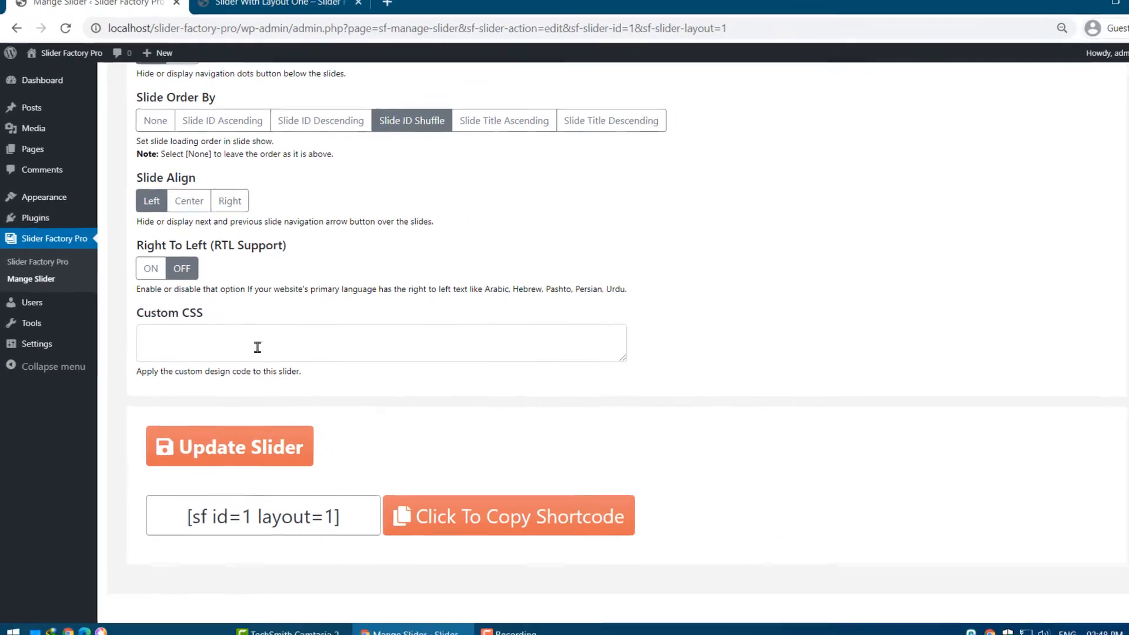
Reload the published slider page and browse the slides forward and backward with the navigation arrows
left_click(263, 12)
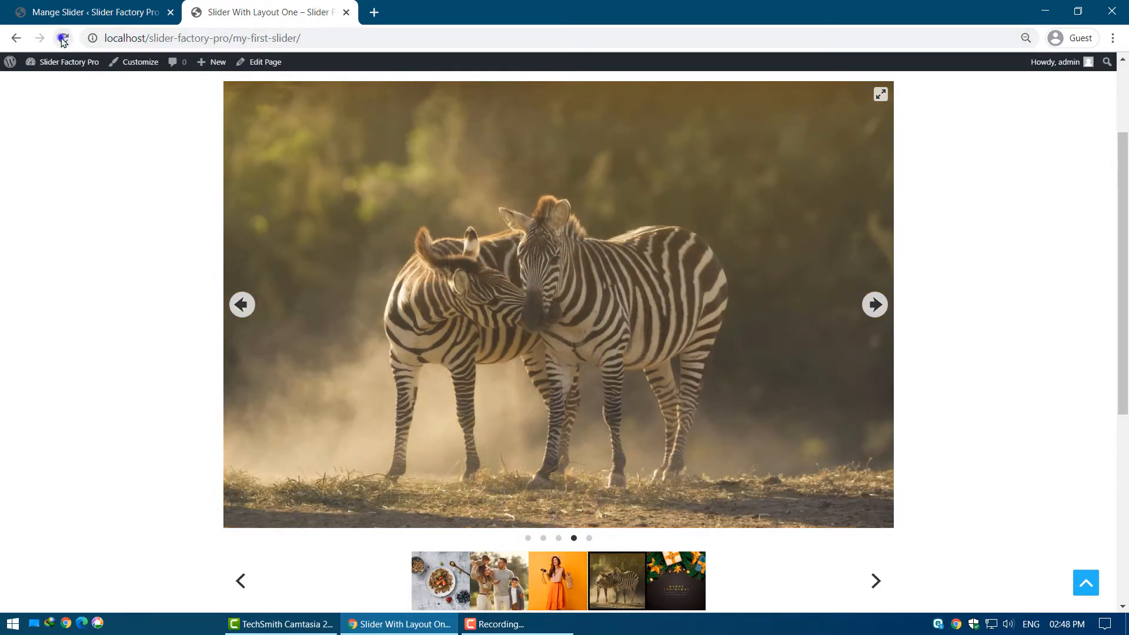
left_click(63, 39)
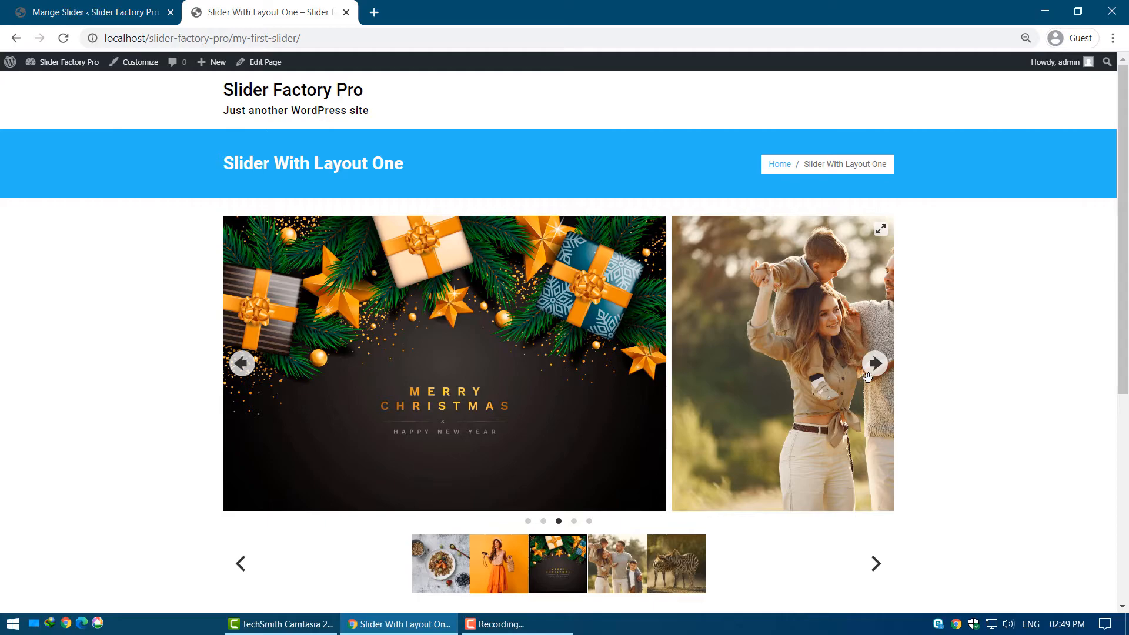
left_click(876, 375)
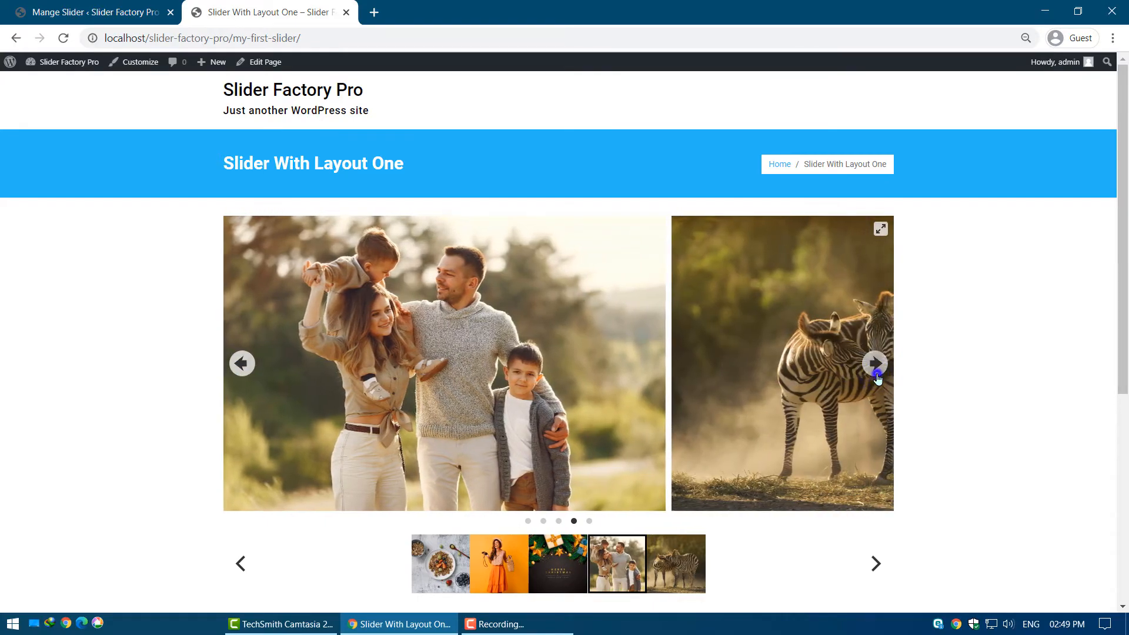
left_click(877, 374)
left_click(875, 373)
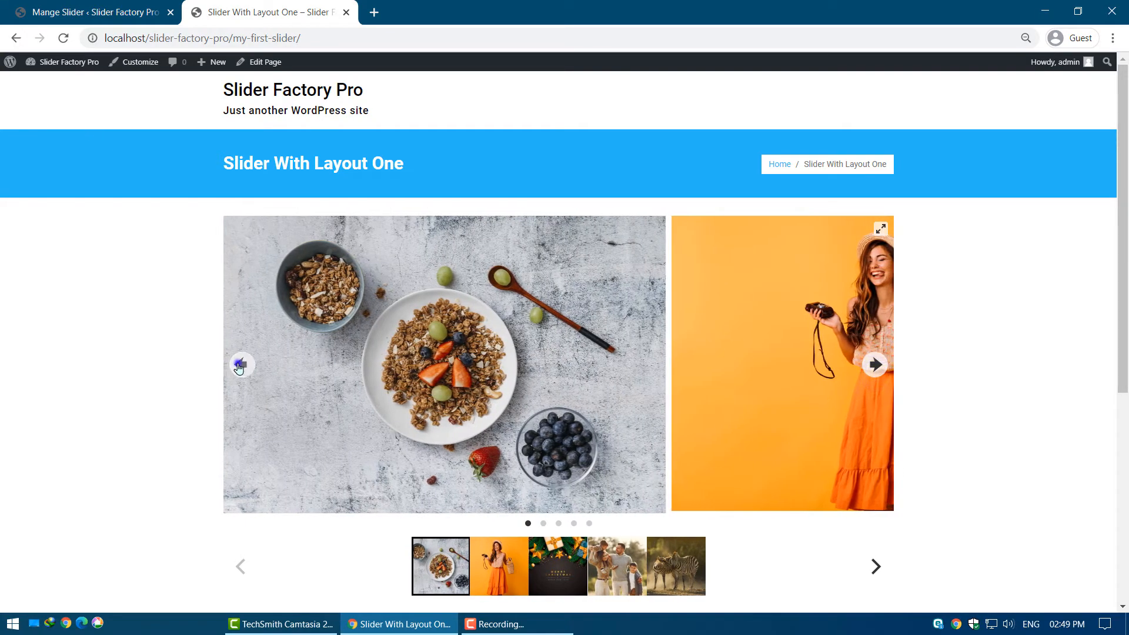
left_click(241, 364)
left_click(241, 364)
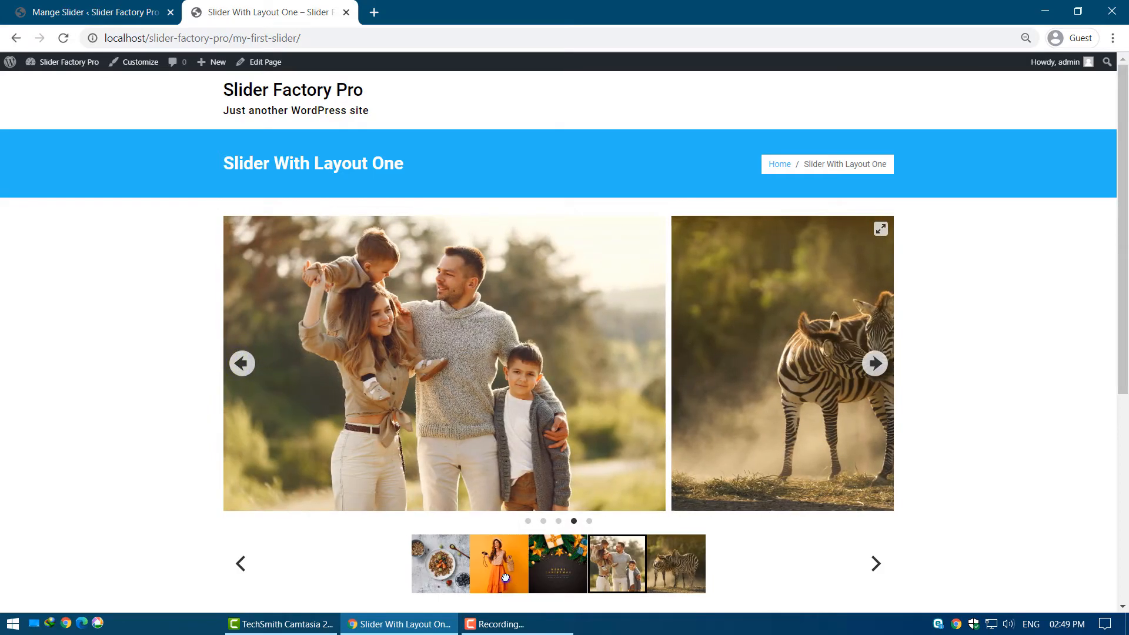
Jump between the slides using their thumbnails, finishing on the granola bowl image
left_click(506, 577)
left_click(637, 578)
left_click(685, 568)
left_click(560, 571)
left_click(441, 573)
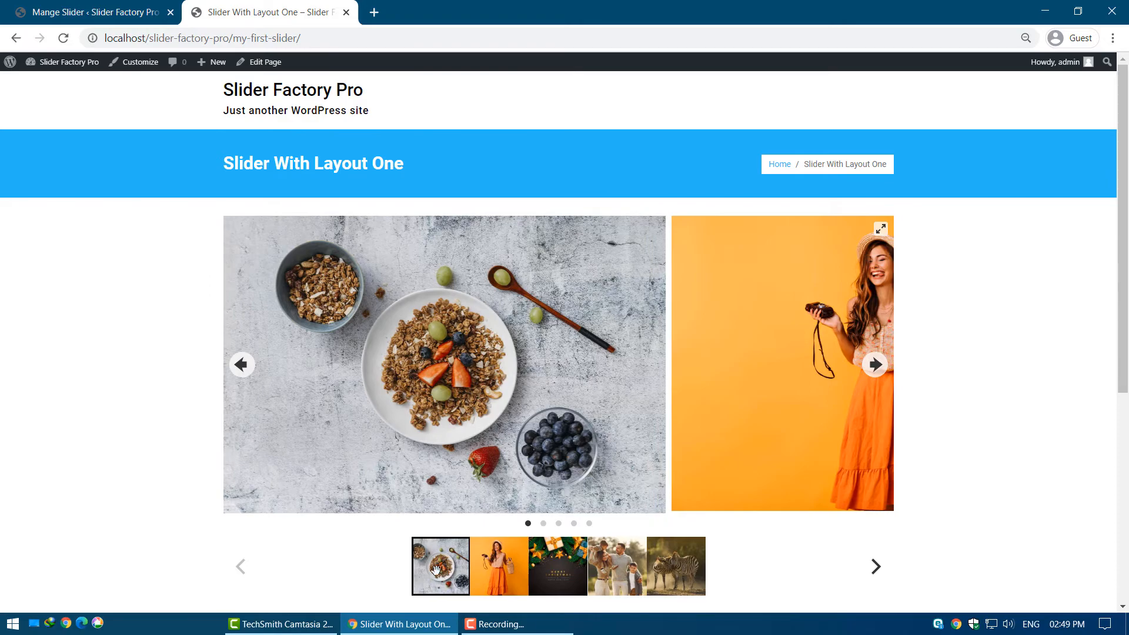
Return to the slider's settings and set the design preset to Three
left_click(114, 13)
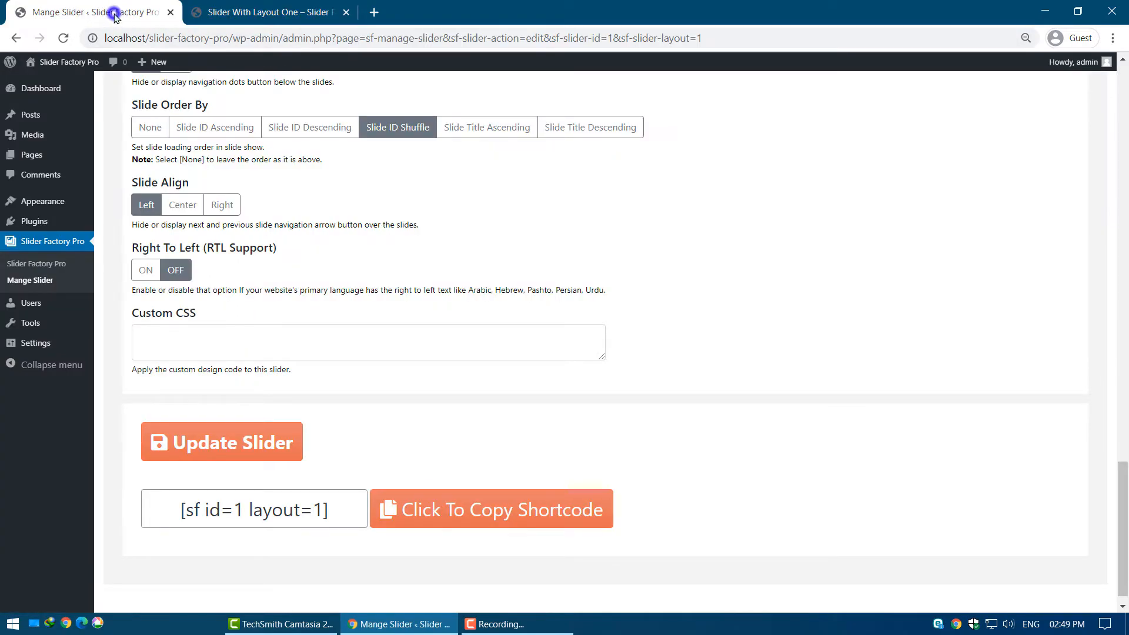
left_click_drag(1125, 462, 1114, 367)
left_click(214, 272)
Set right-to-left support to ON, align the slides to Right, and save the slider settings
scroll(1114, 367, "down", 10)
left_click(143, 251)
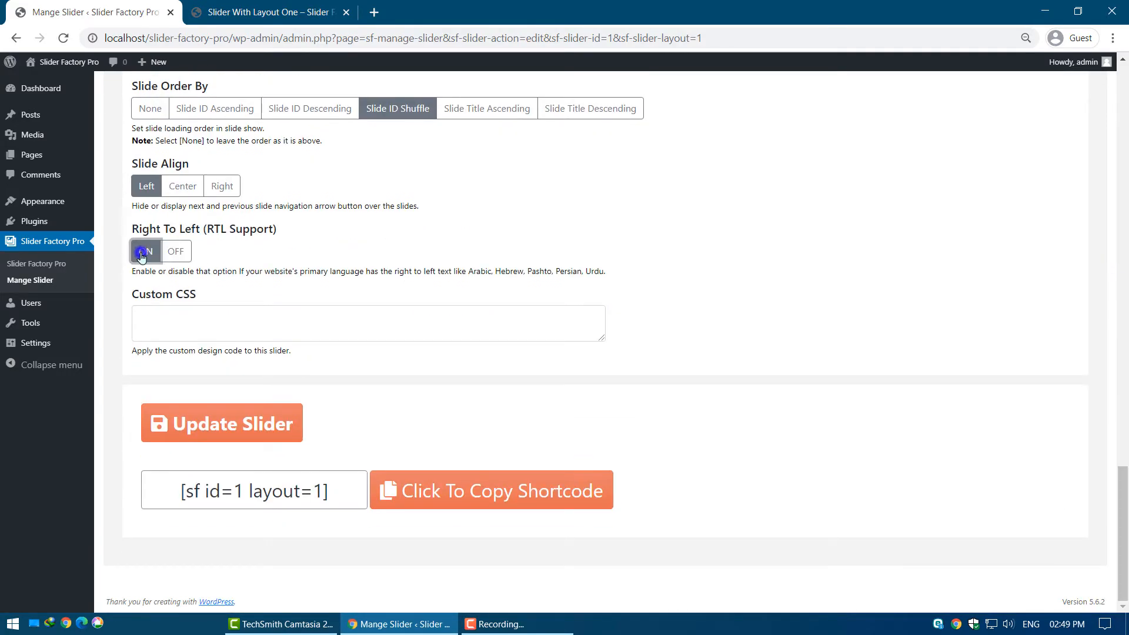
left_click(222, 186)
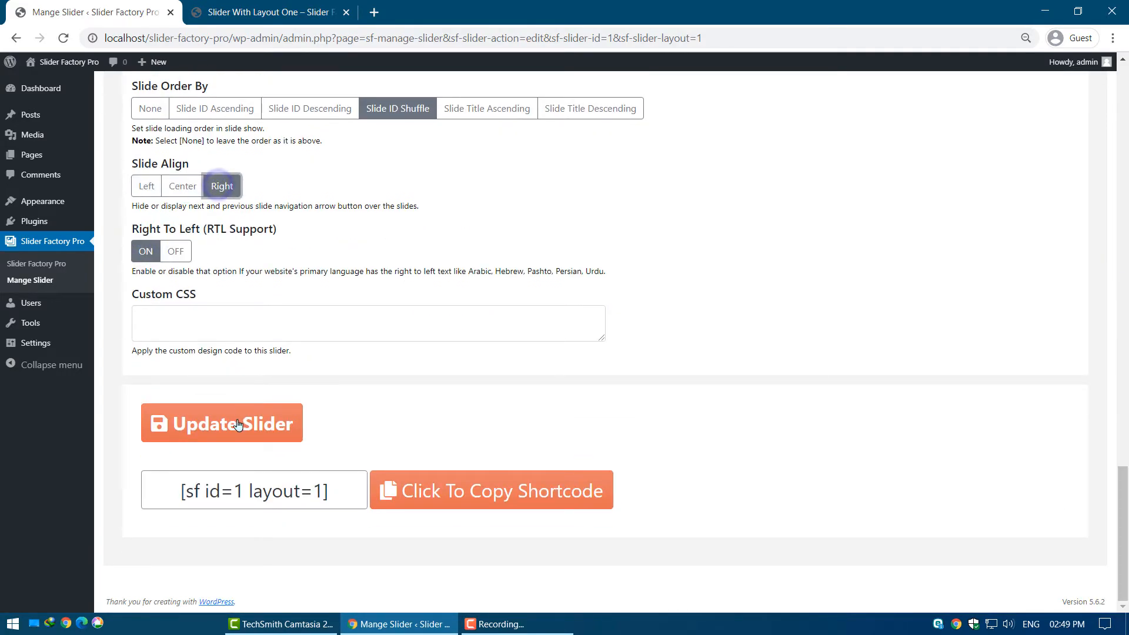
left_click(237, 424)
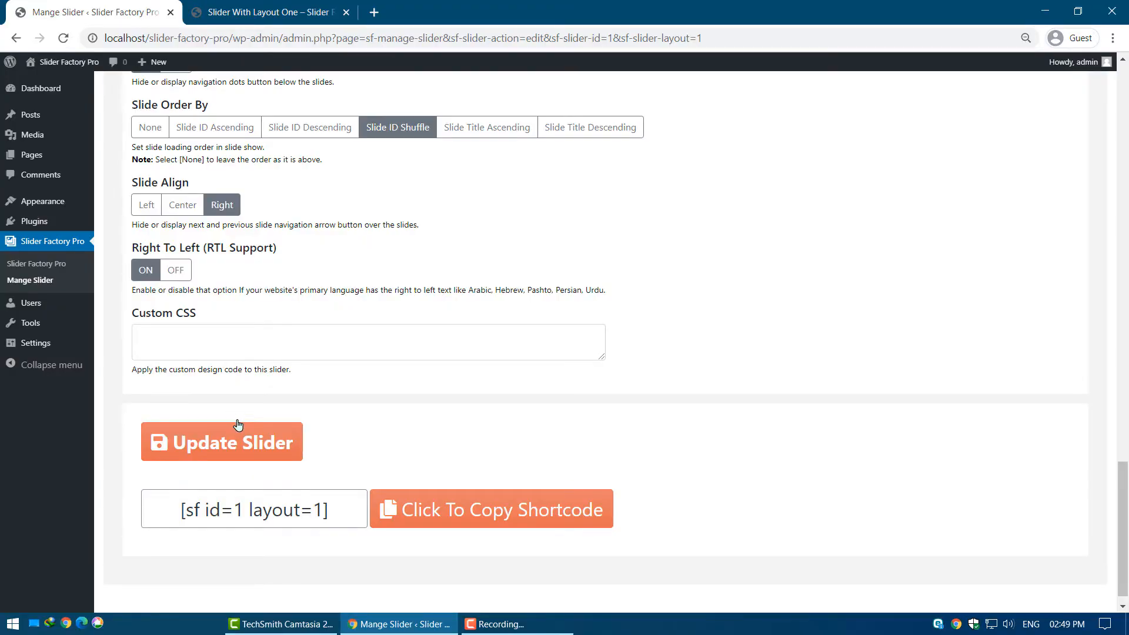
Reload the published slider page to check the revised preset, alignment and right-to-left direction
left_click(258, 10)
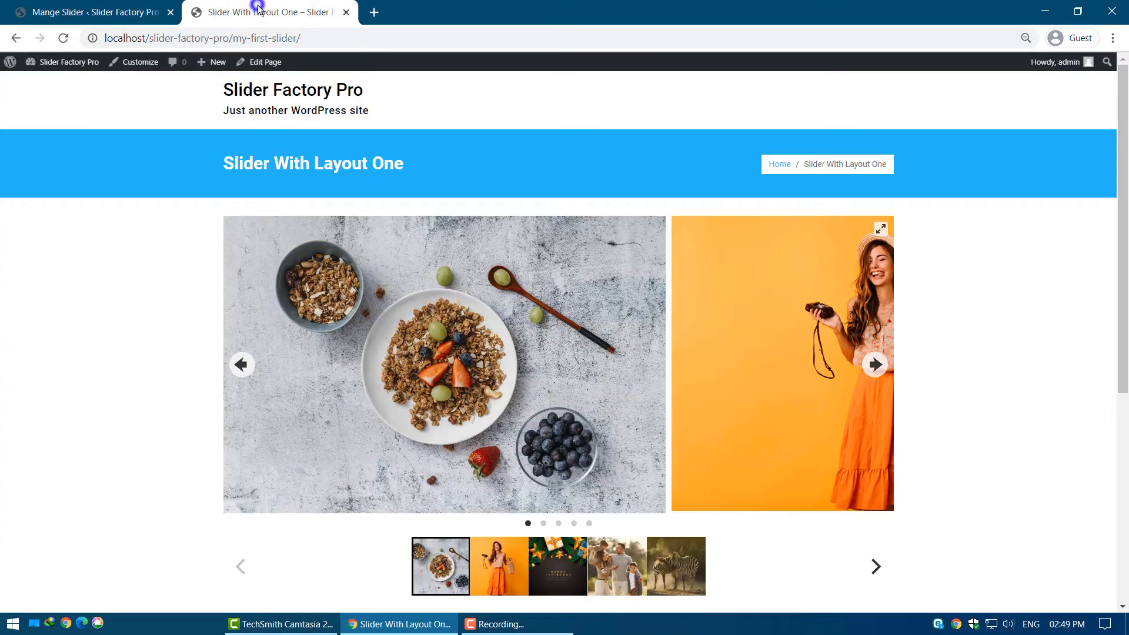
left_click(63, 39)
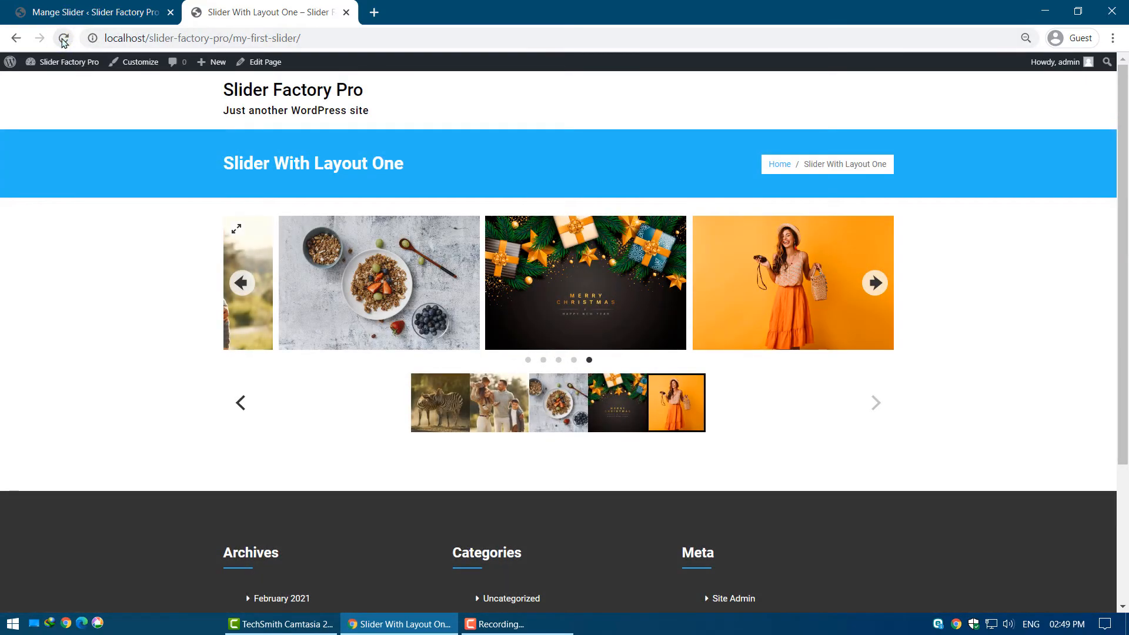